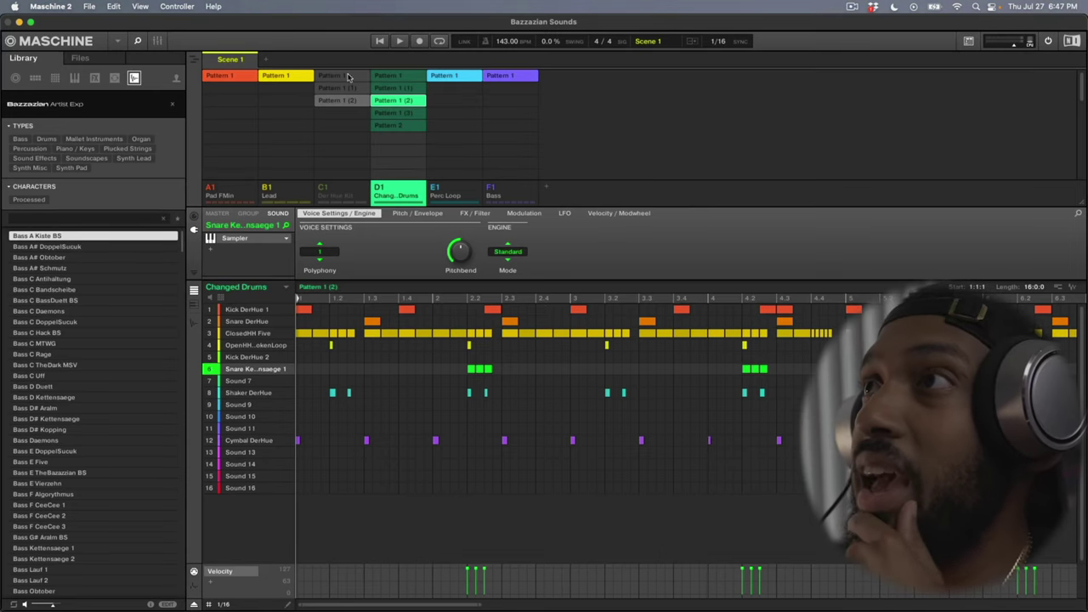
Solo the Der Hue Kit group, play its Pattern 1, then undo to restore Pad FMin.
click(328, 190)
right_click(327, 191)
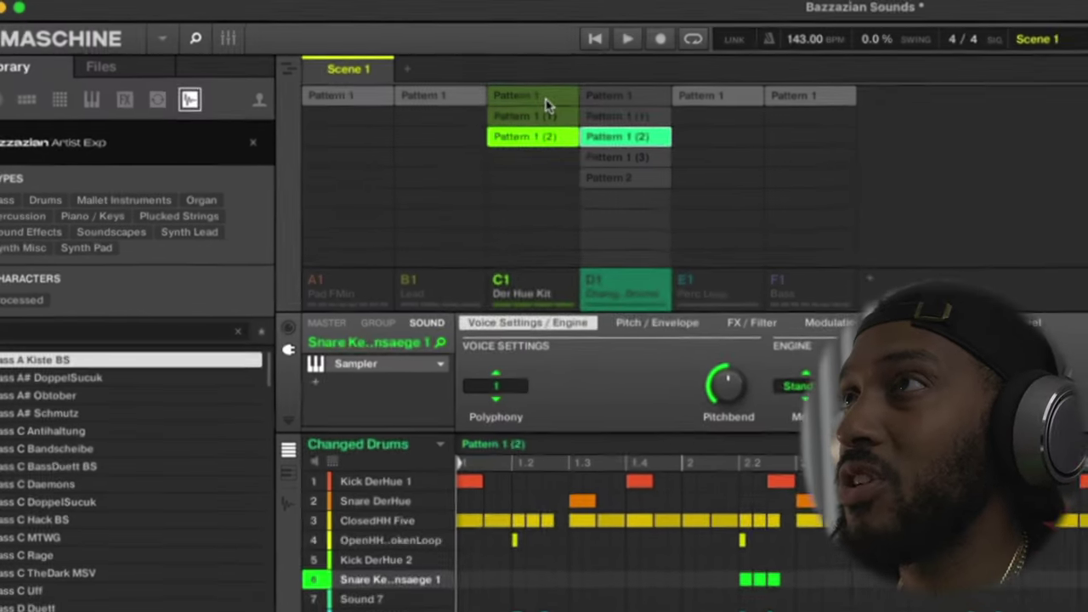
click(350, 78)
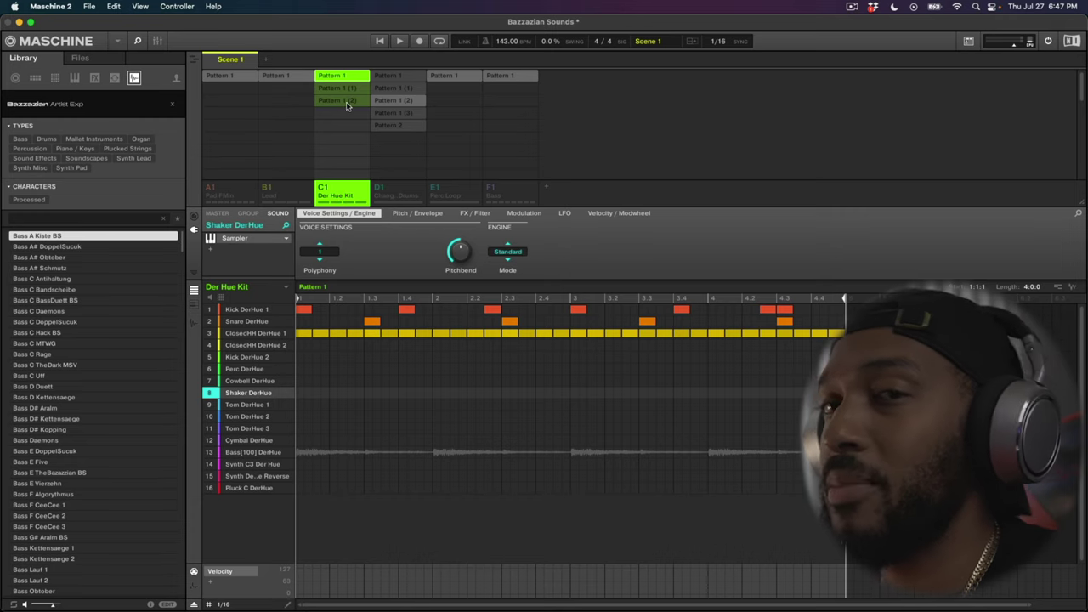
key(space)
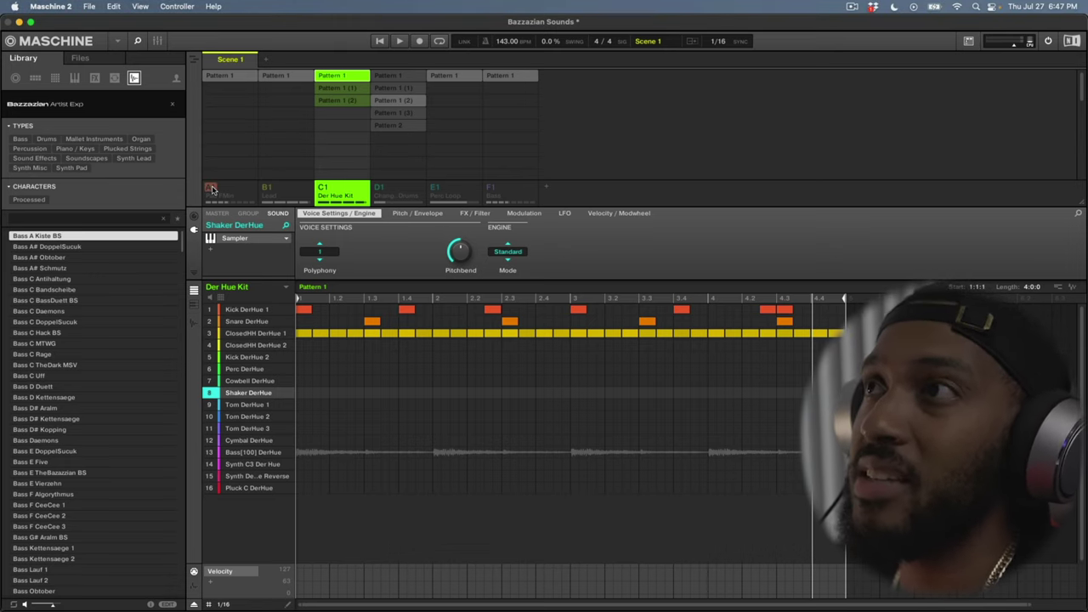
key(super+z)
Open Pad FMin's Bazzazian Tapes Desert instrument window, reposition it, then select the Lead group.
click(246, 188)
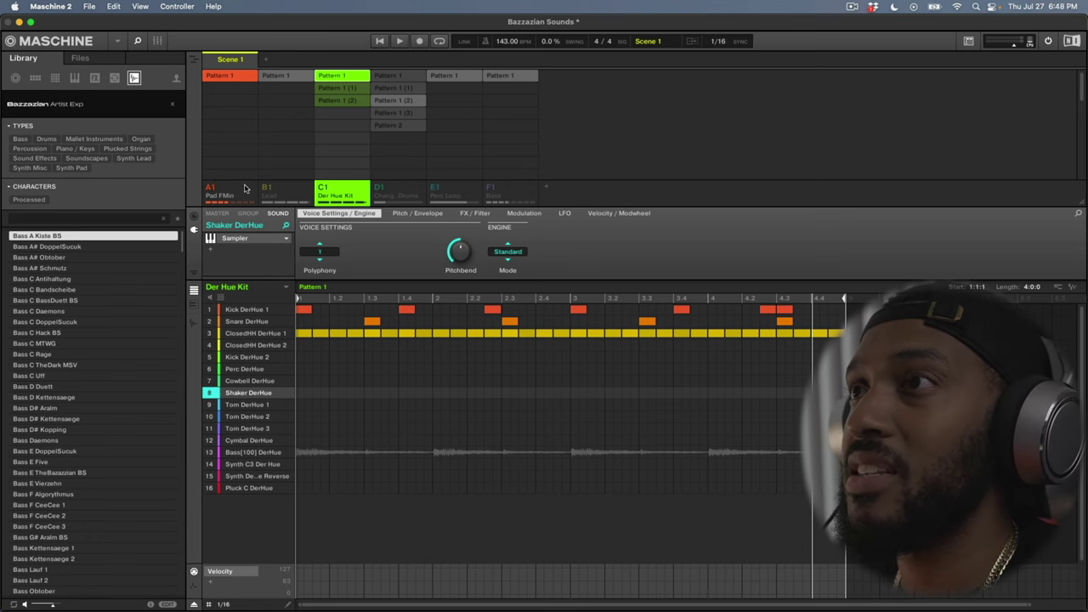
click(268, 242)
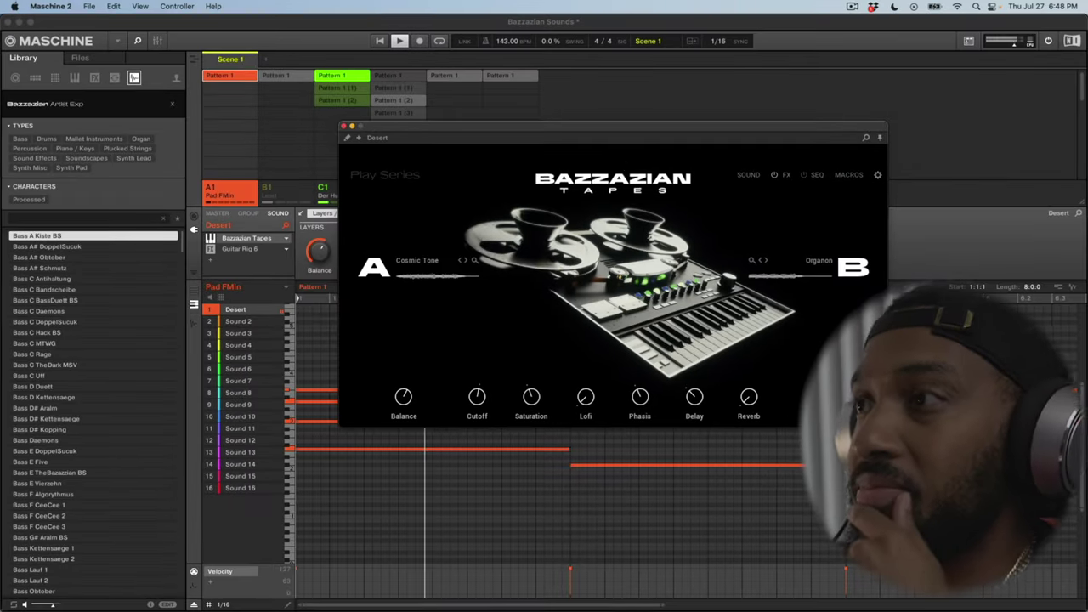
drag(613, 127, 604, 65)
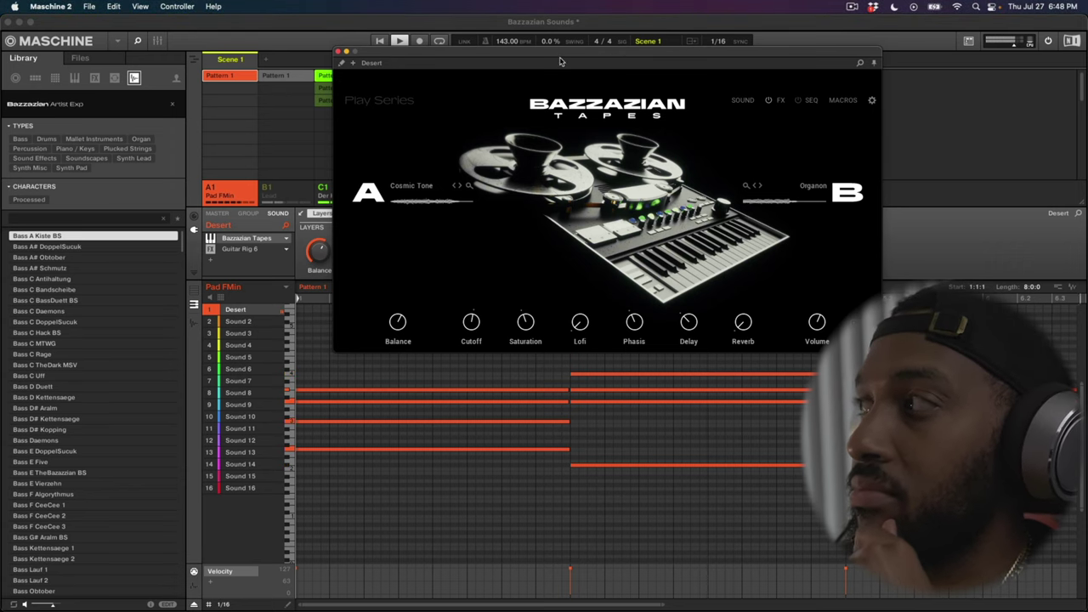
drag(560, 61, 552, 243)
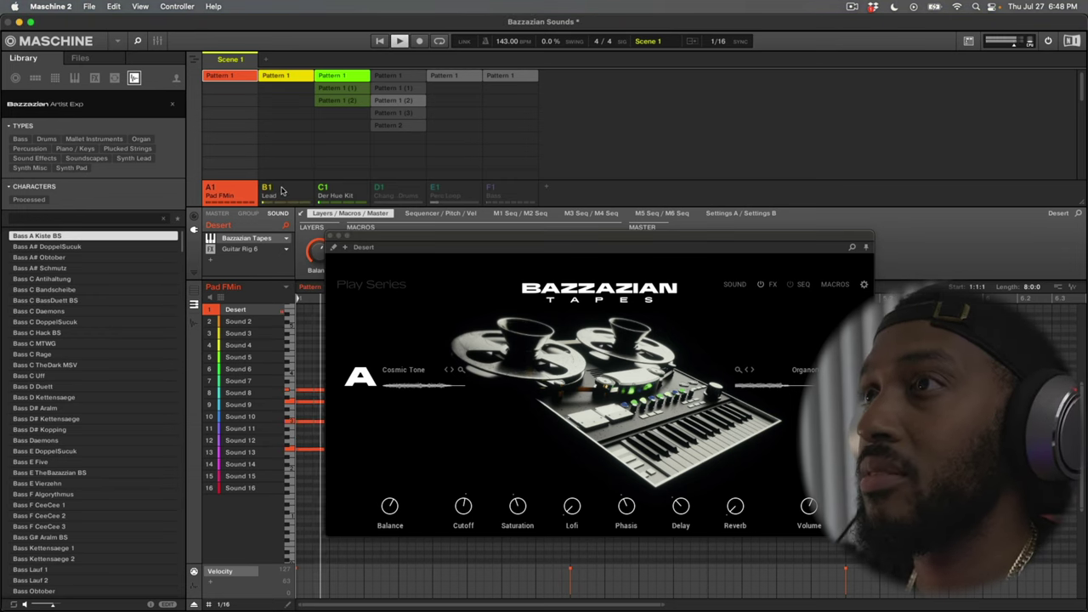
click(266, 188)
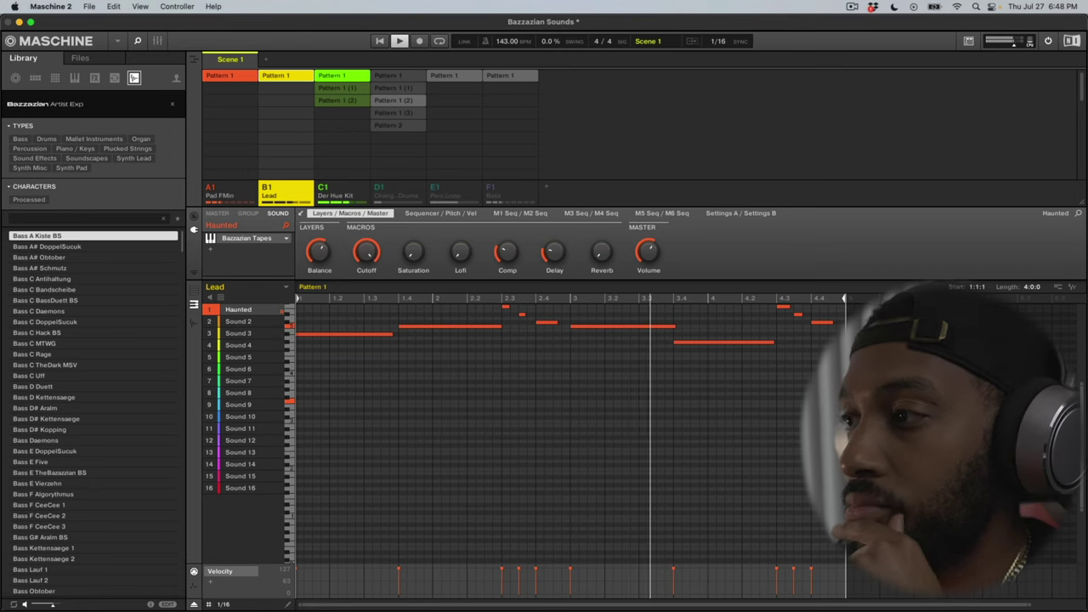
Open the Lead's Haunted Bazzazian Tapes instrument and audition the lead melody.
click(485, 607)
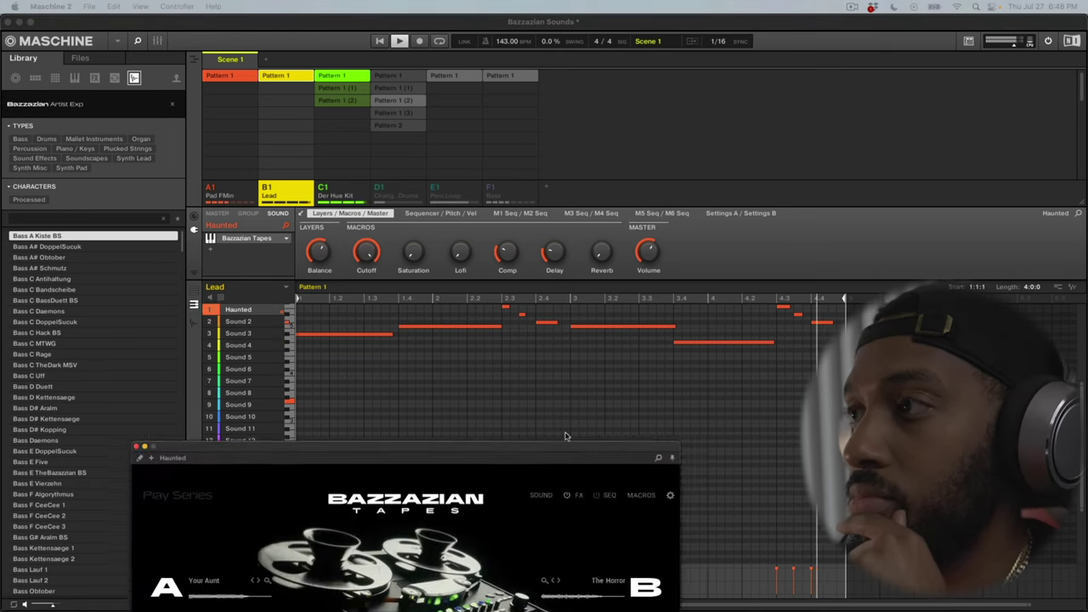
drag(759, 249, 736, 234)
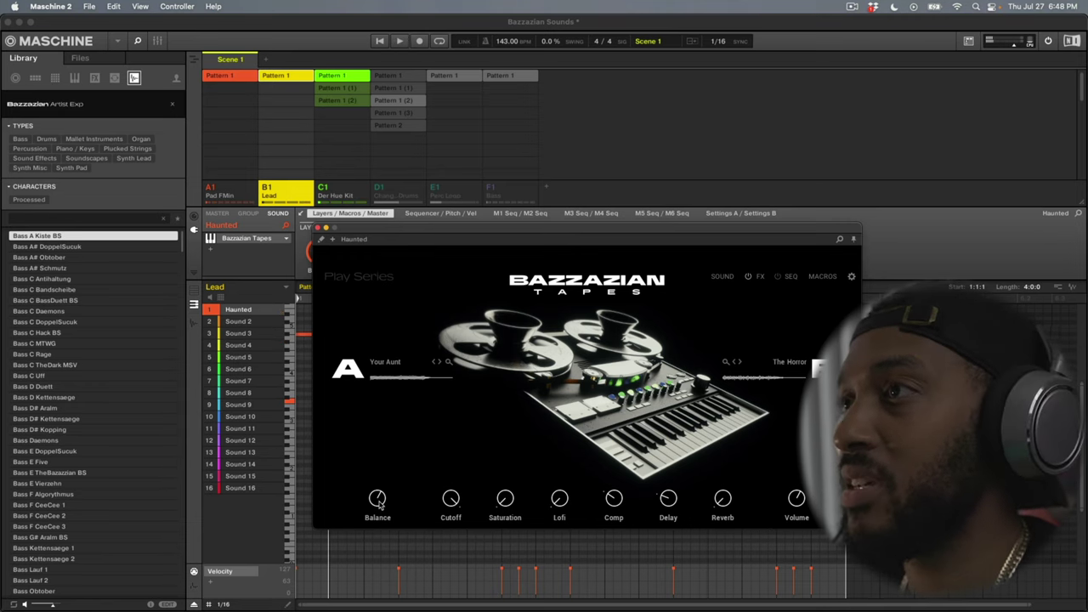
key(space)
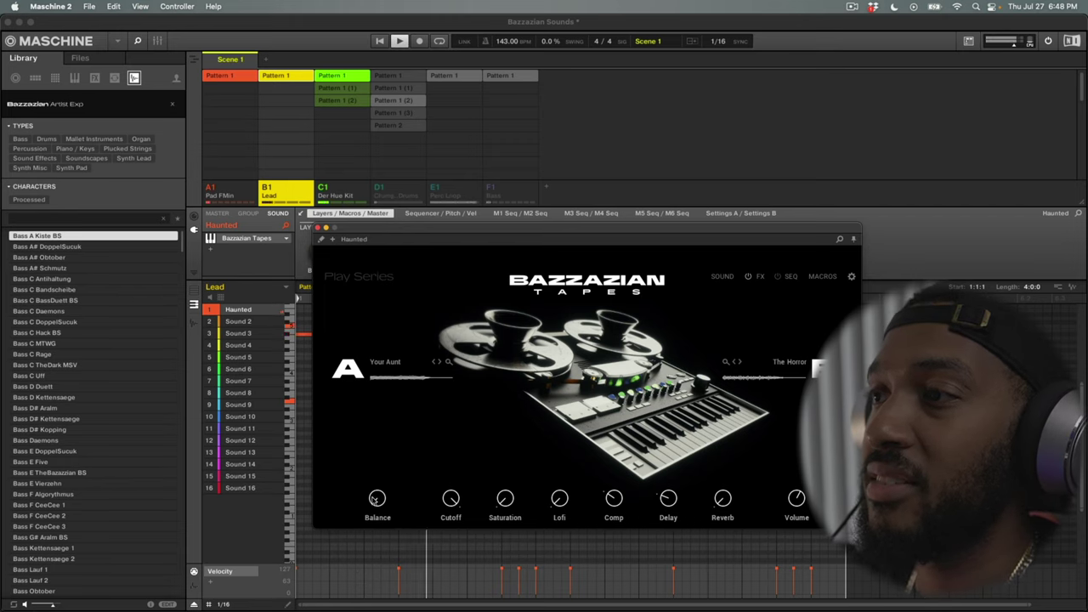
key(space)
Shift the lead's layer Balance to A 43 | 57 B, then A 37 | 63 B, auditioning each, and close the instrument.
drag(376, 499, 348, 373)
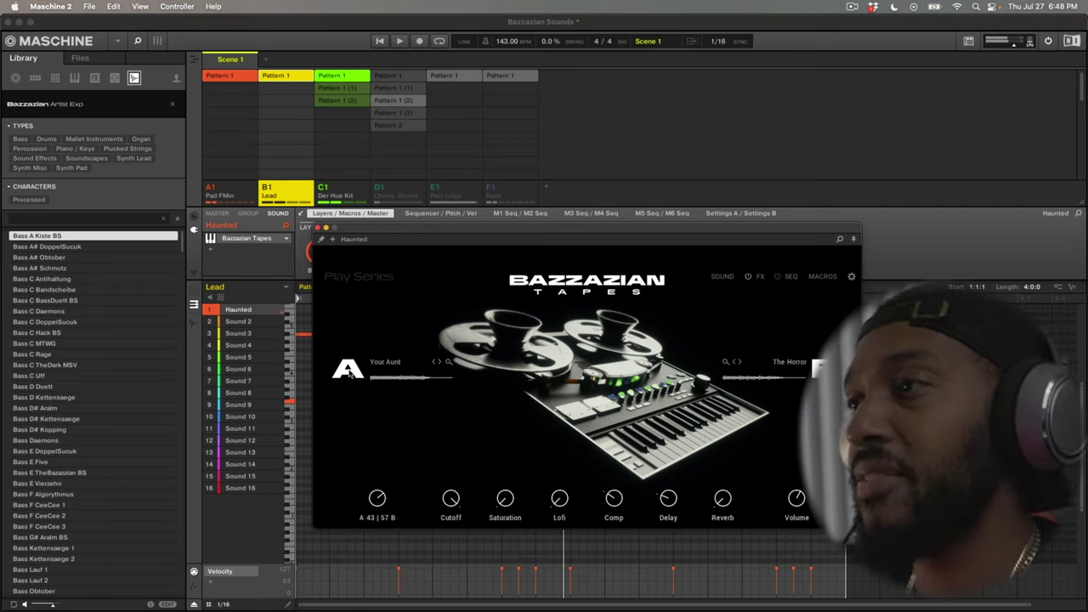
key(space)
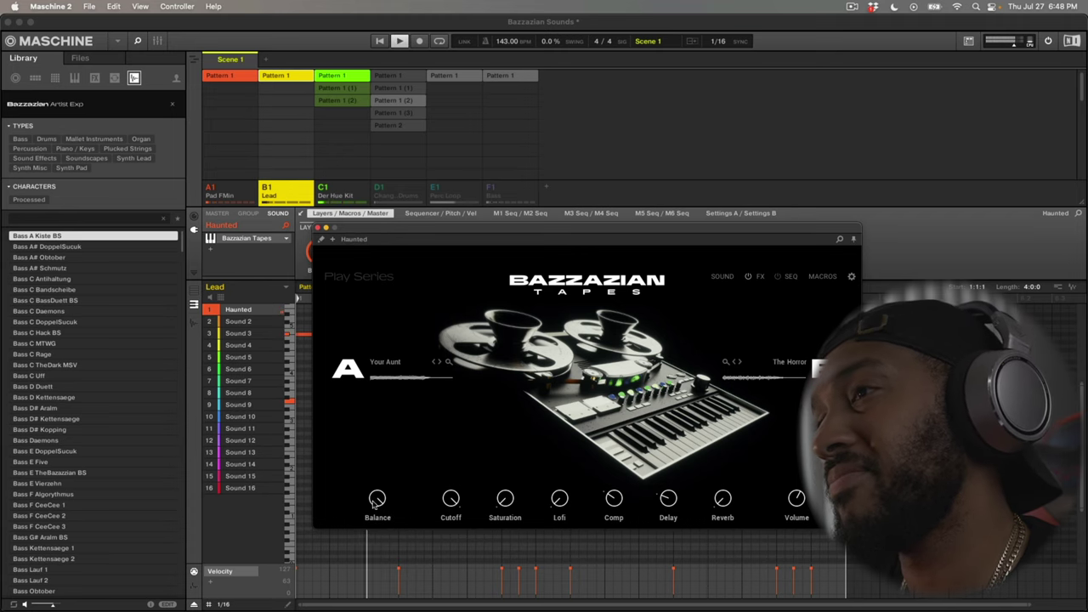
key(space)
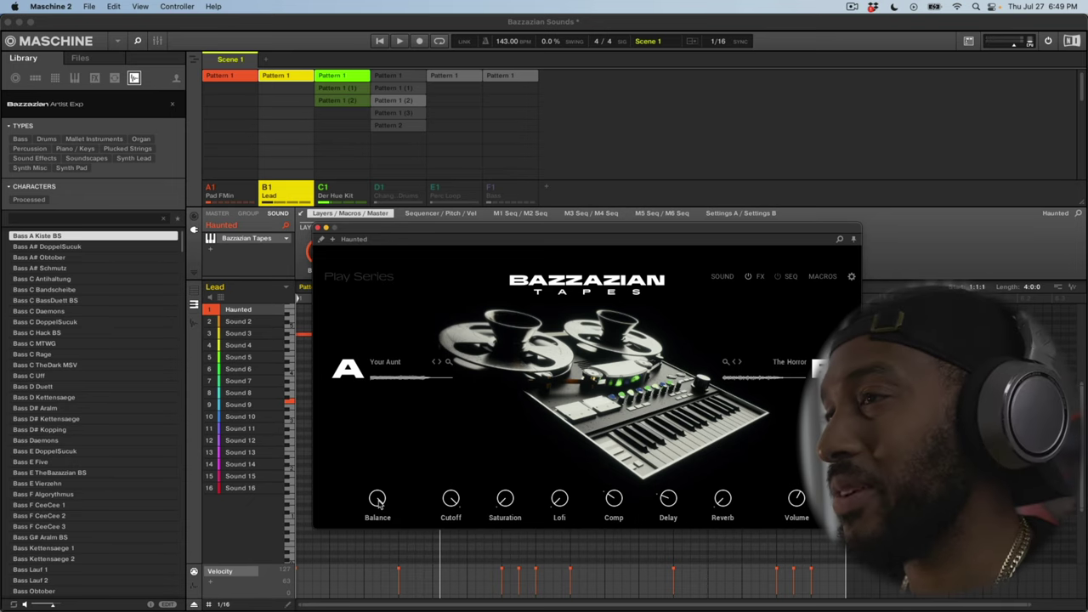
drag(379, 502, 380, 561)
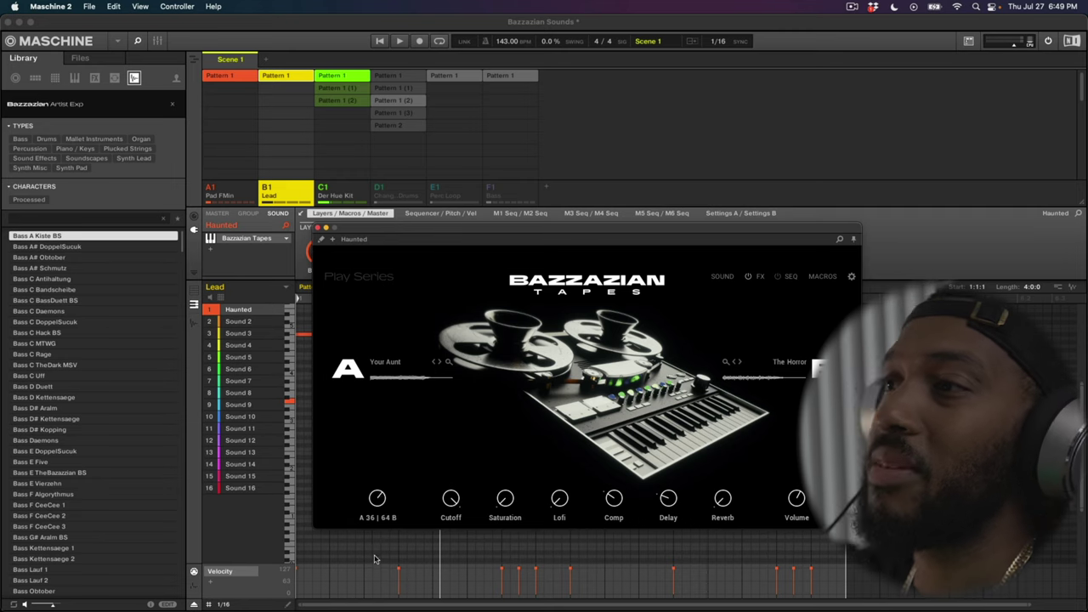
key(space)
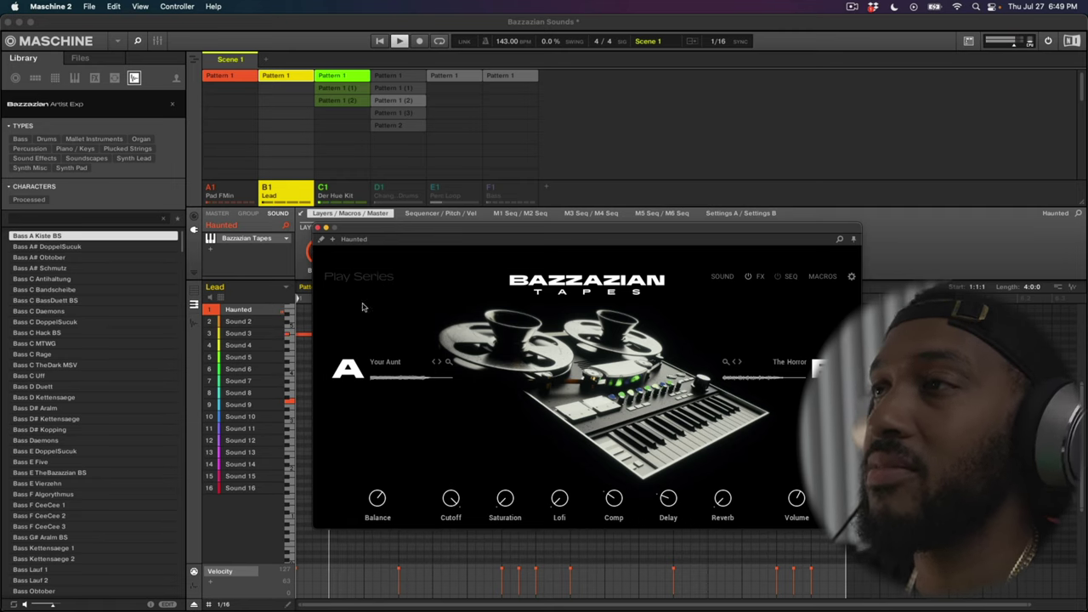
click(318, 229)
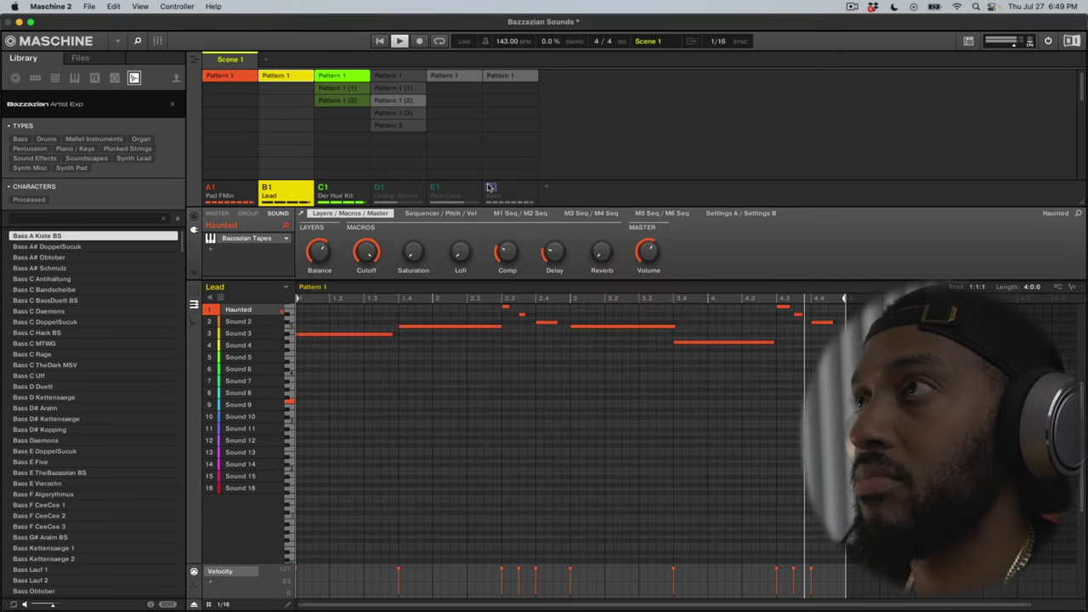
key(space)
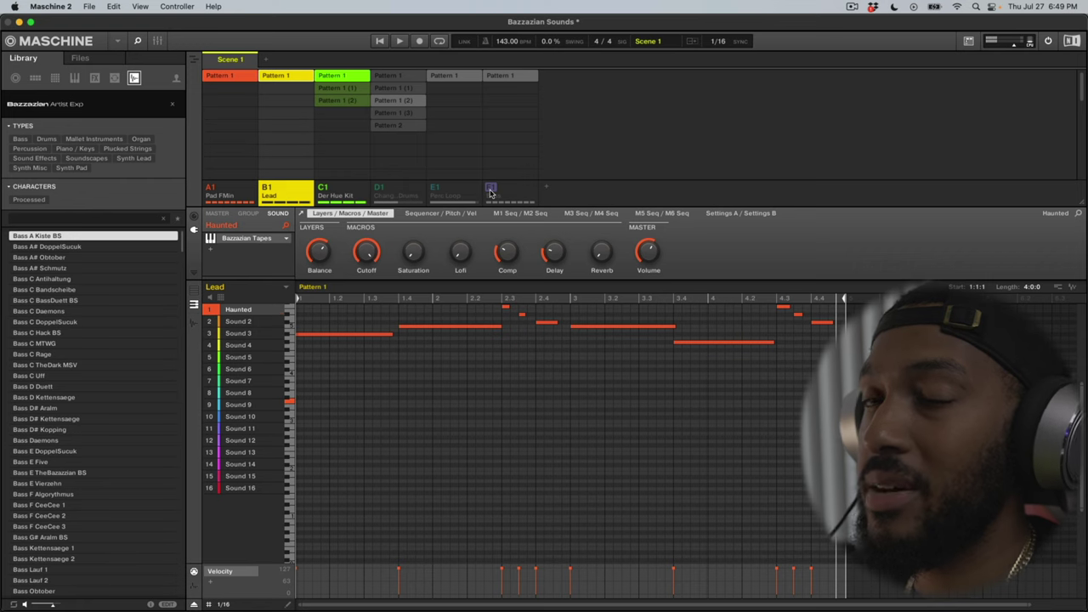
Add the Bass Movement group in slot F1, raise its instrument panel, play, and select Der Hue Kit's Pattern 1 (1).
click(491, 192)
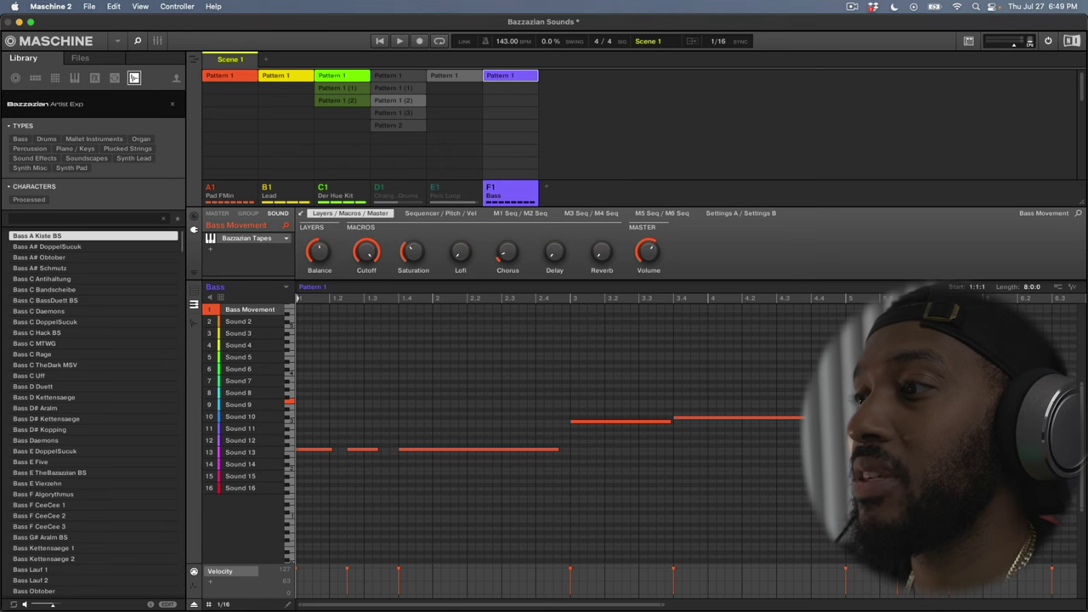
drag(506, 448, 693, 216)
key(space)
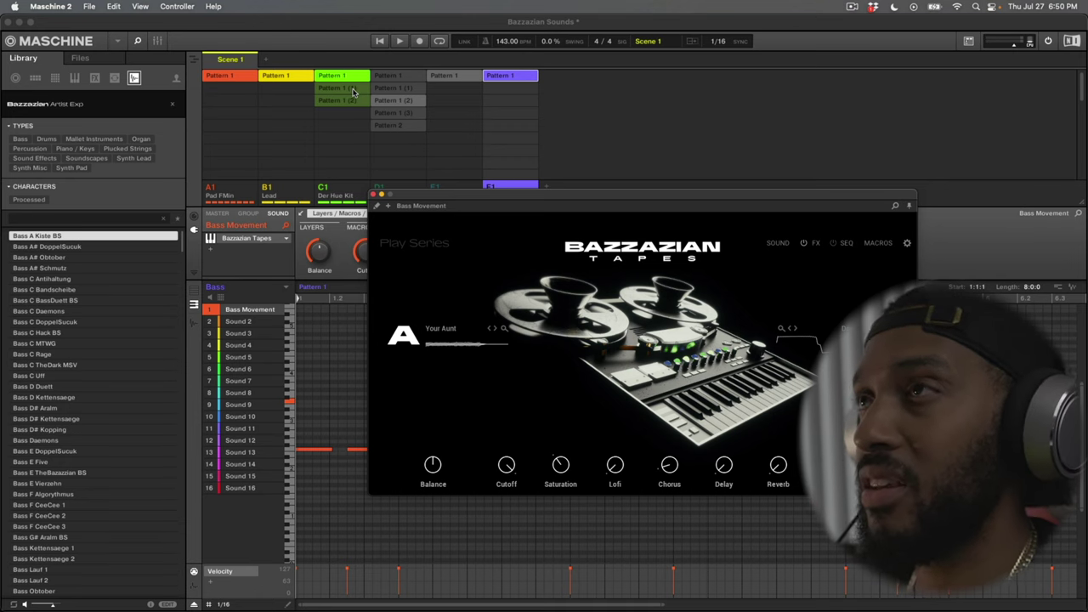
click(354, 91)
Play the beat, switch the Der Hue Kit to Pattern 1 (2), and unmute Perc Loop.
key(space)
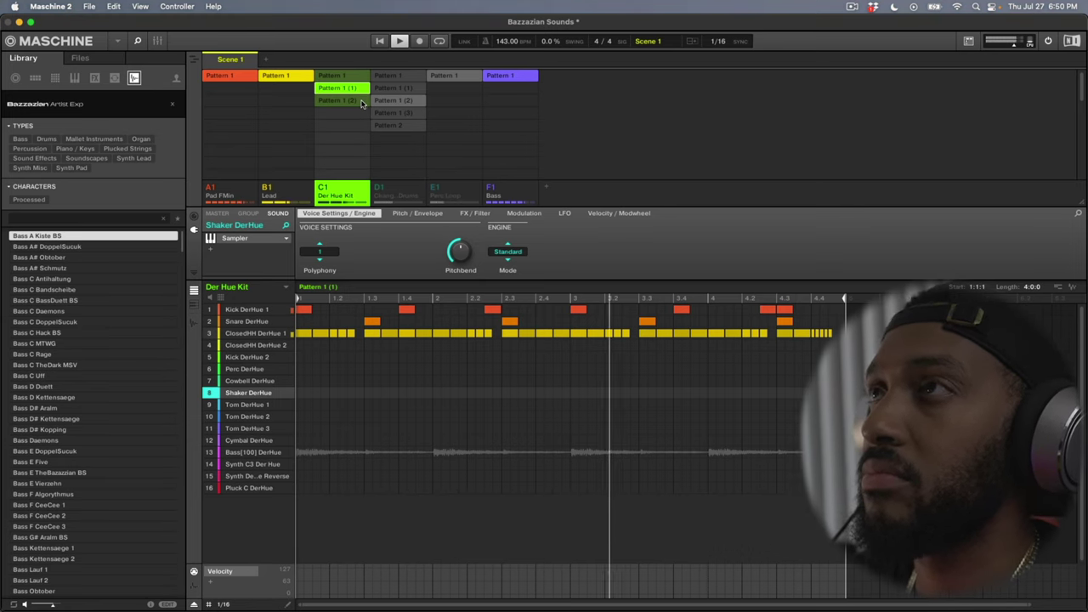
click(361, 103)
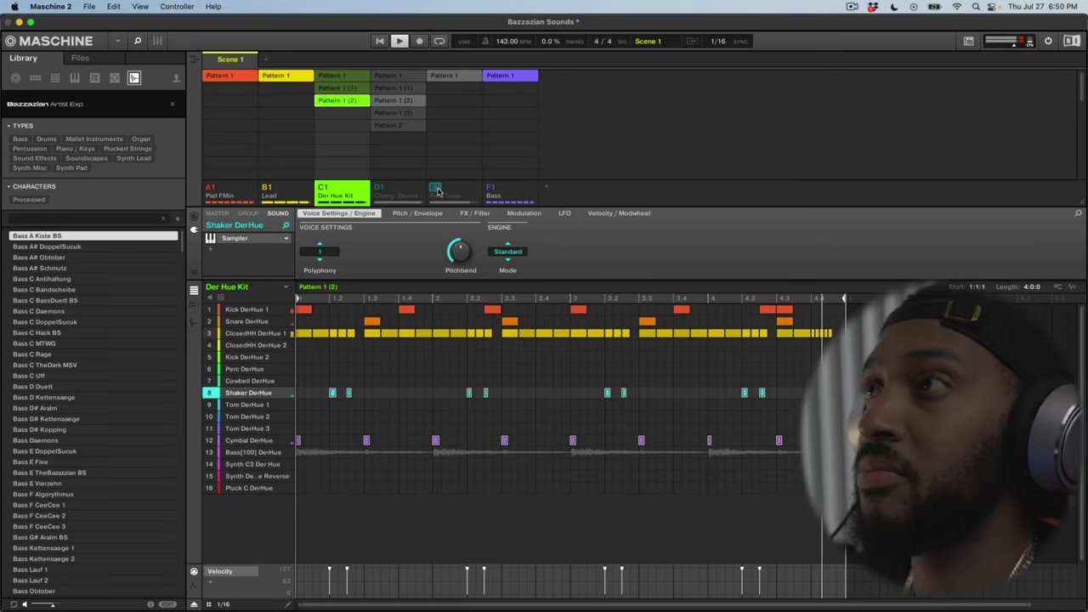
click(436, 189)
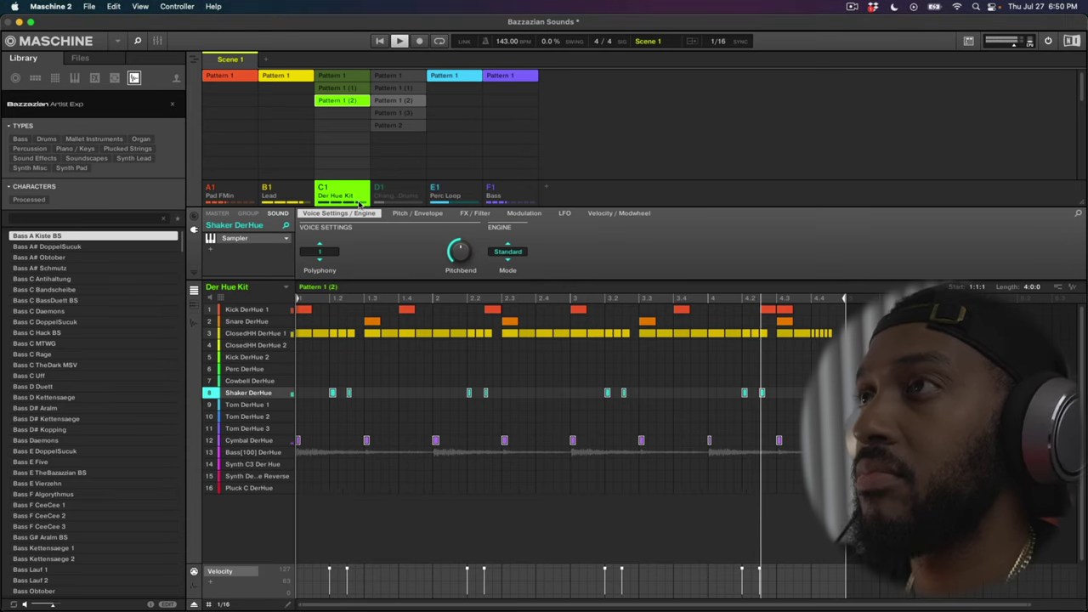
Select the Perc Loop group to show its Perc[150] Lauf audio loop in the editor.
click(452, 195)
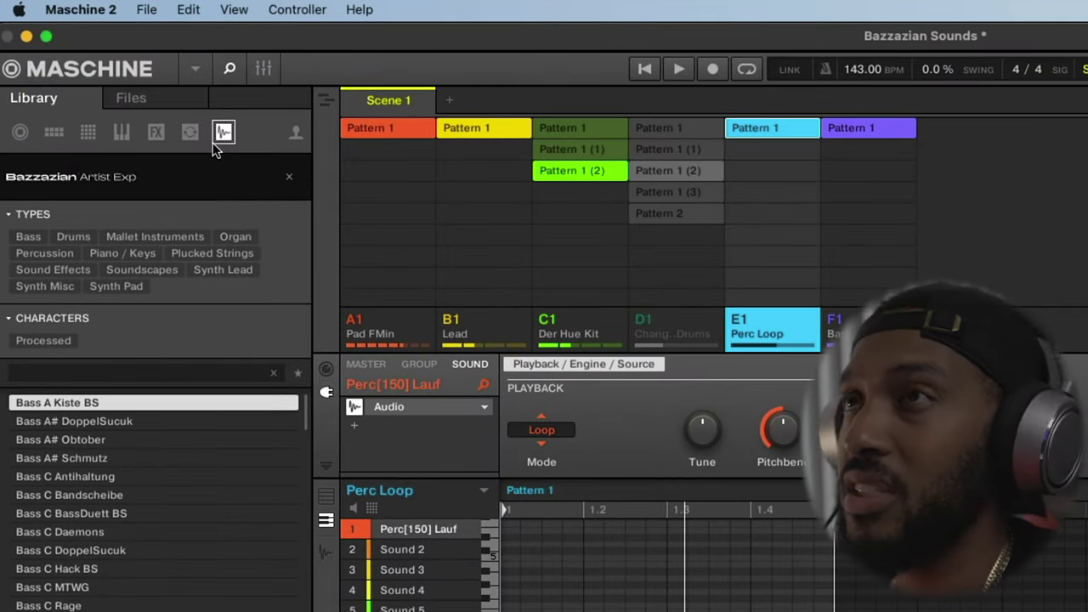
Unmute Changed Drums, mute the Der Hue Kit, and select Changed Drums Pattern 1 (3) during playback.
scroll(204, 544, down, 15)
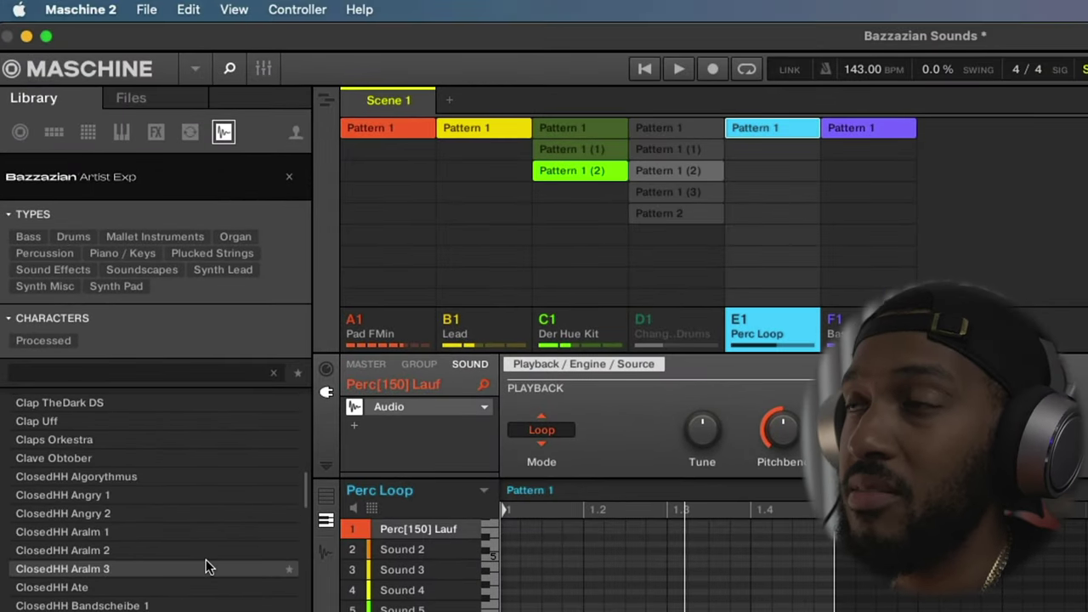
click(643, 327)
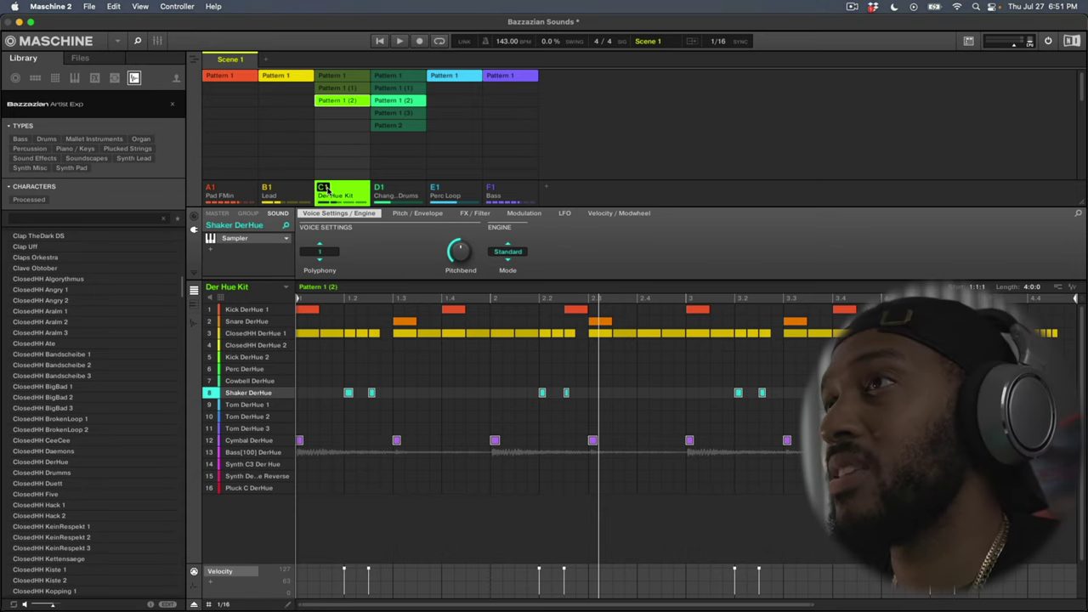
click(379, 187)
key(space)
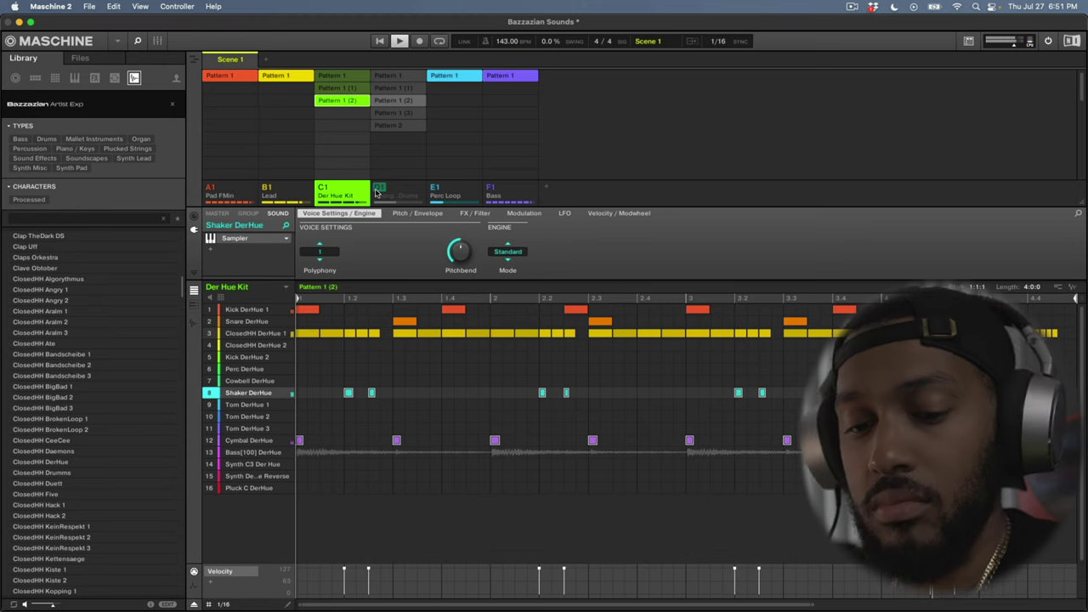
click(376, 193)
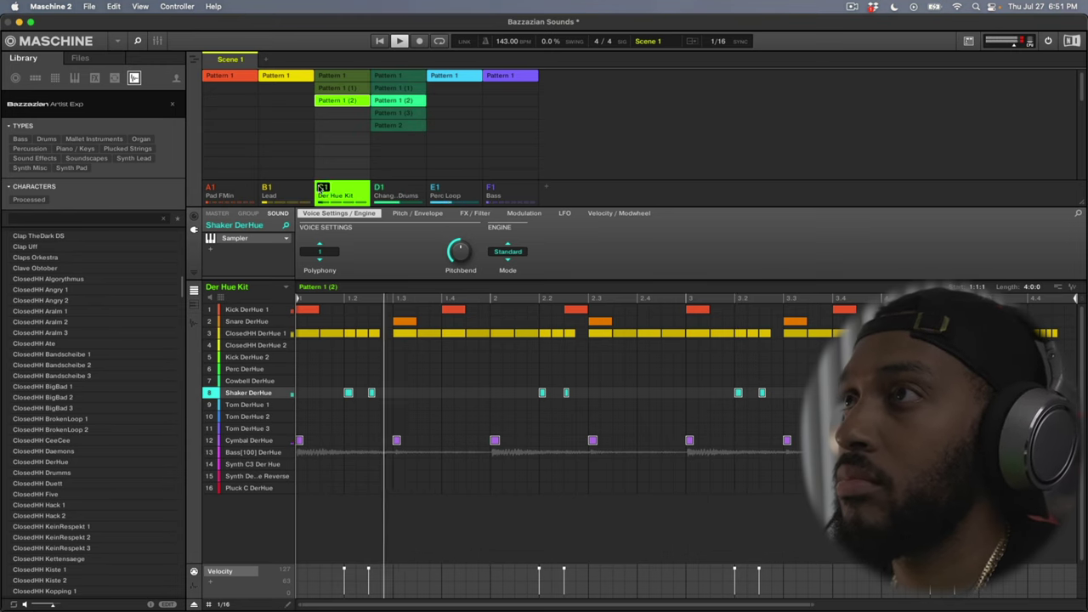
click(319, 189)
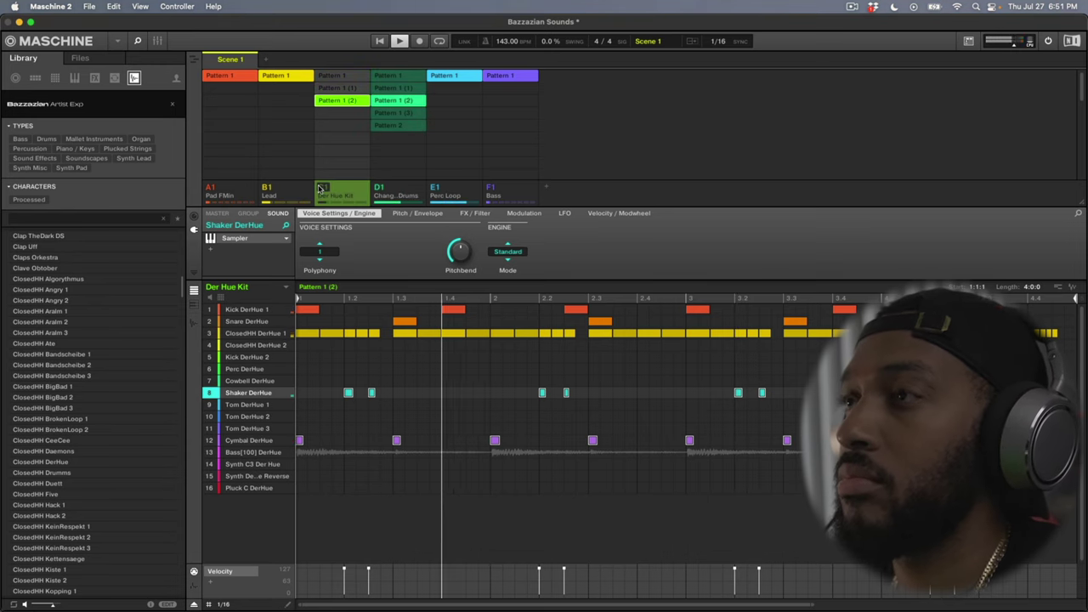
click(391, 112)
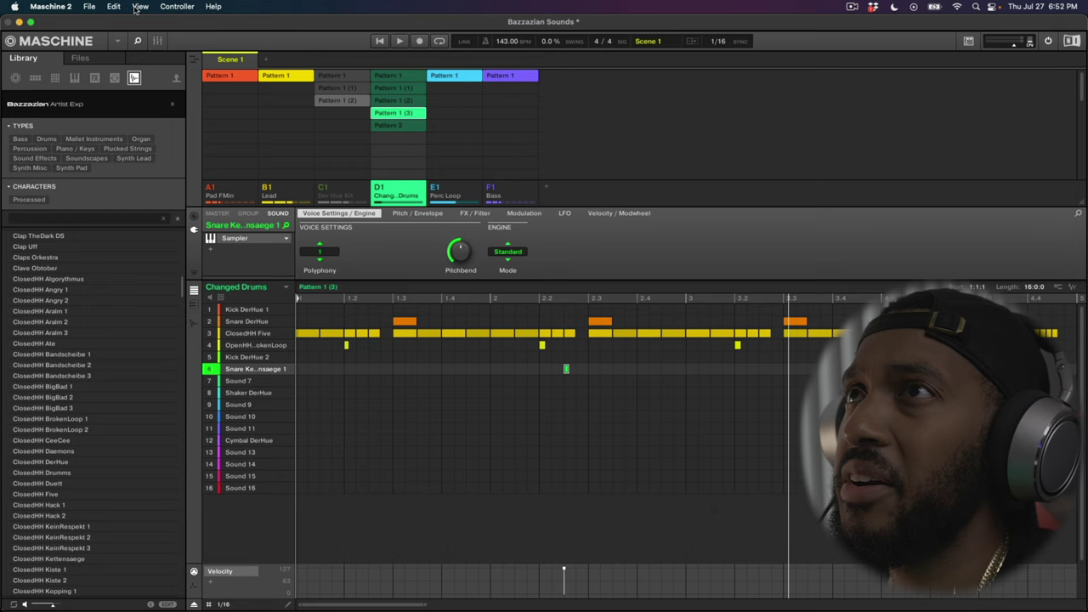
Open Bazzazian Sounds Arranged.mxprj from the recent projects, discarding the current project's changes.
click(89, 6)
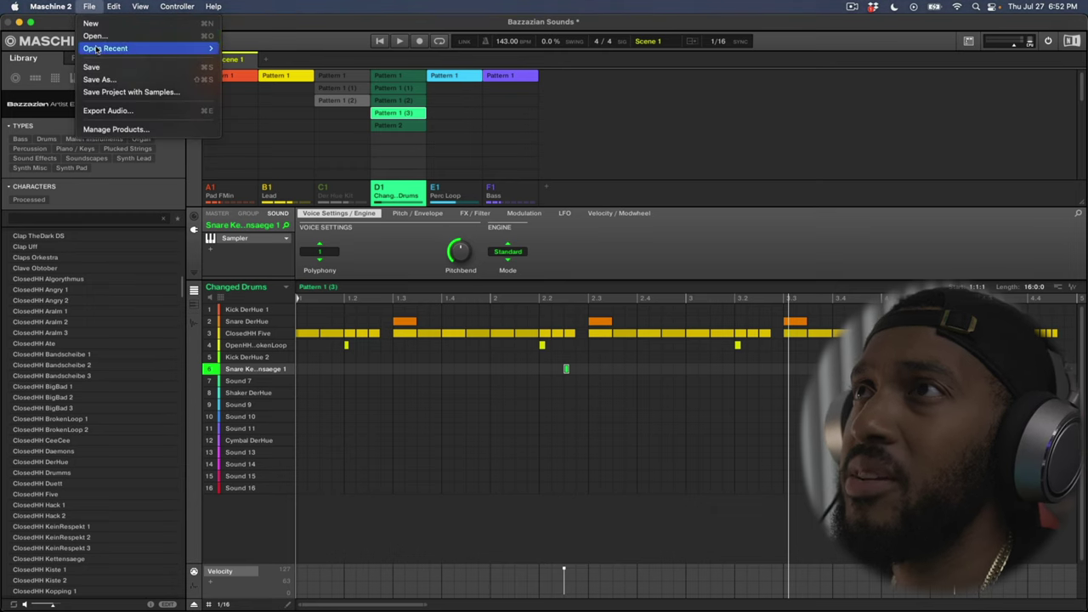
mouse_move(153, 48)
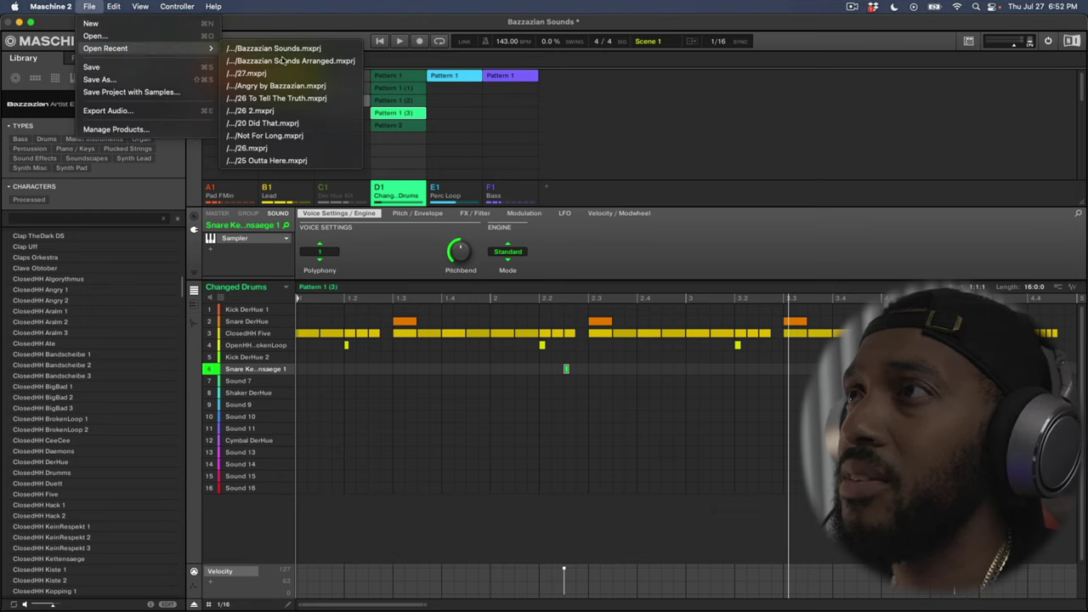
click(283, 61)
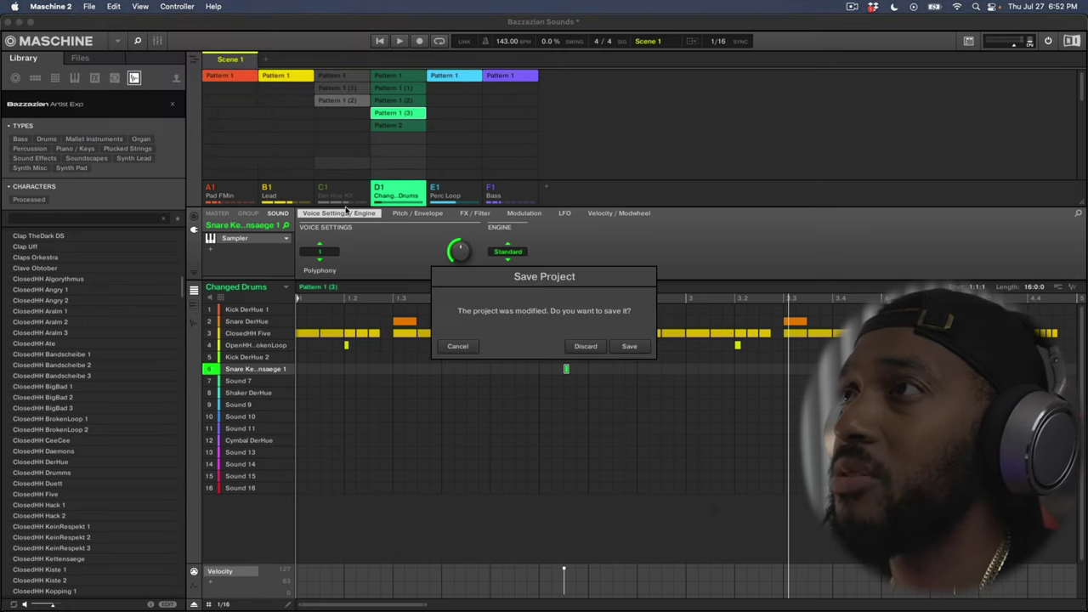
click(586, 346)
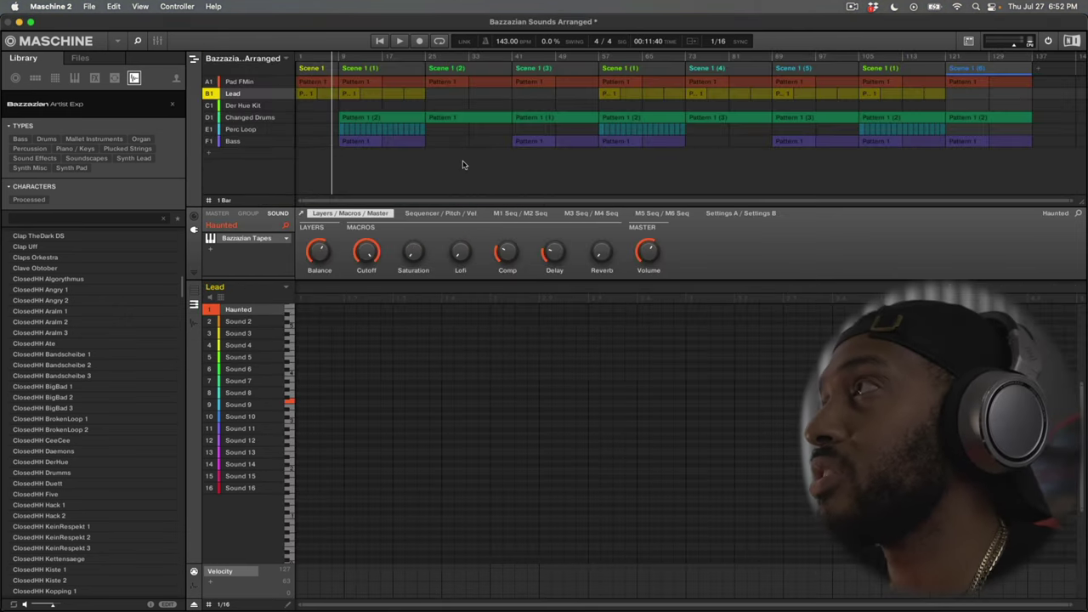